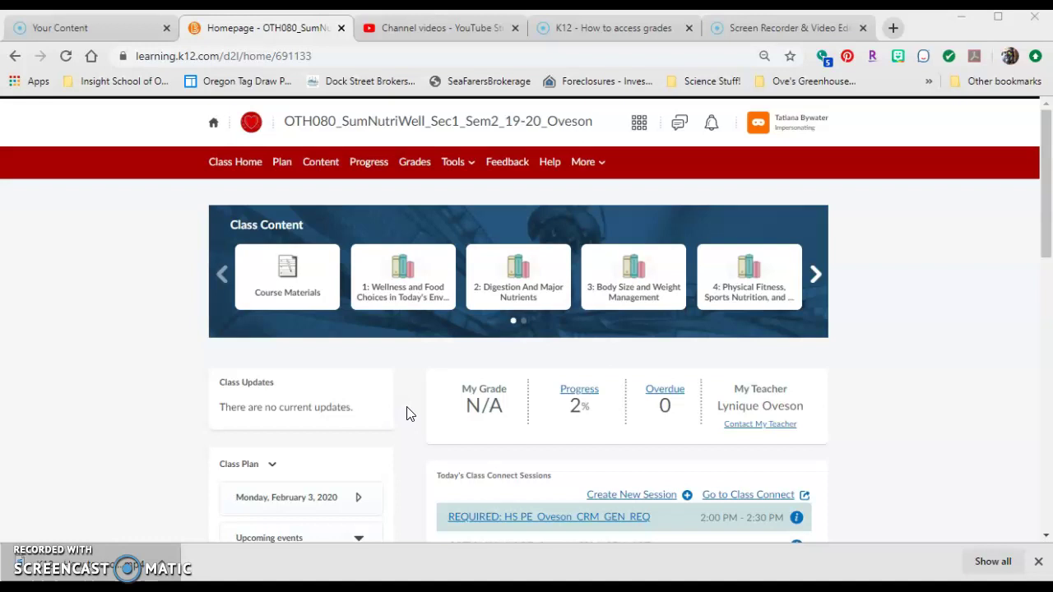
Step: Open lesson 1.03: Food Selection Guides and Evaluations from the class content
click(329, 168)
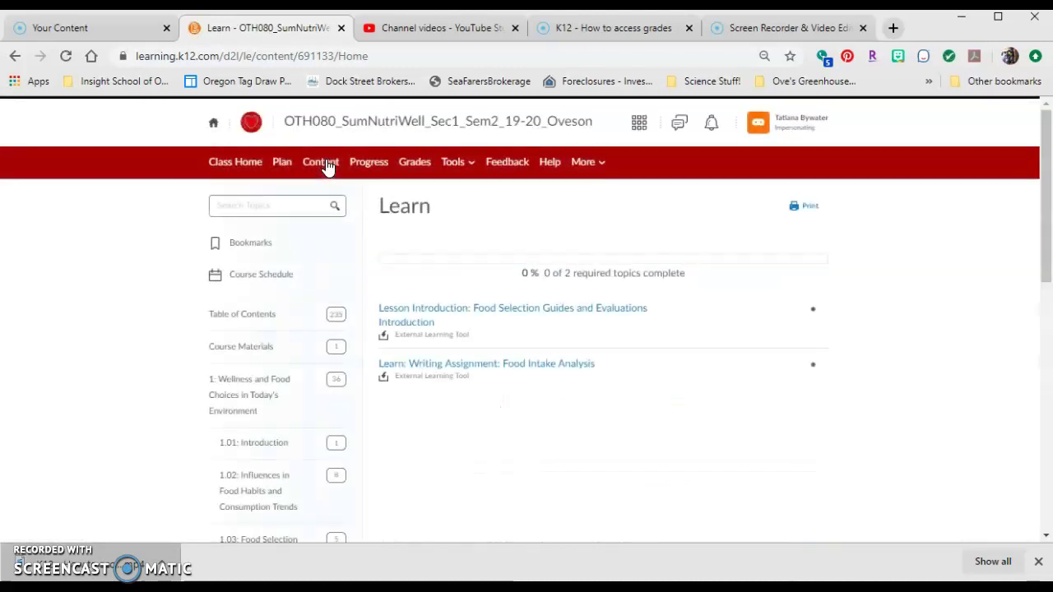
click(414, 164)
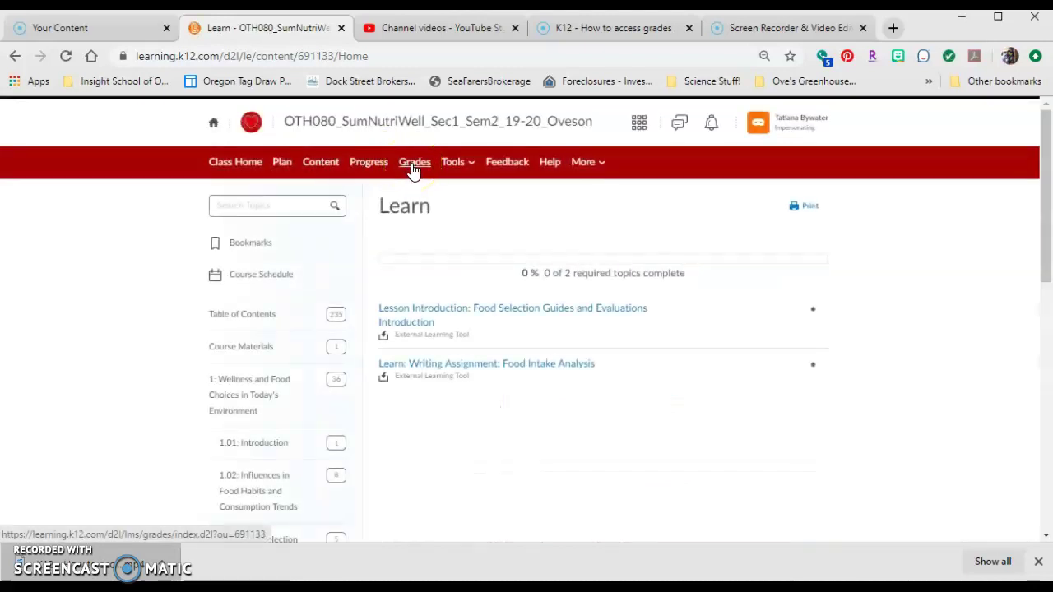
click(306, 318)
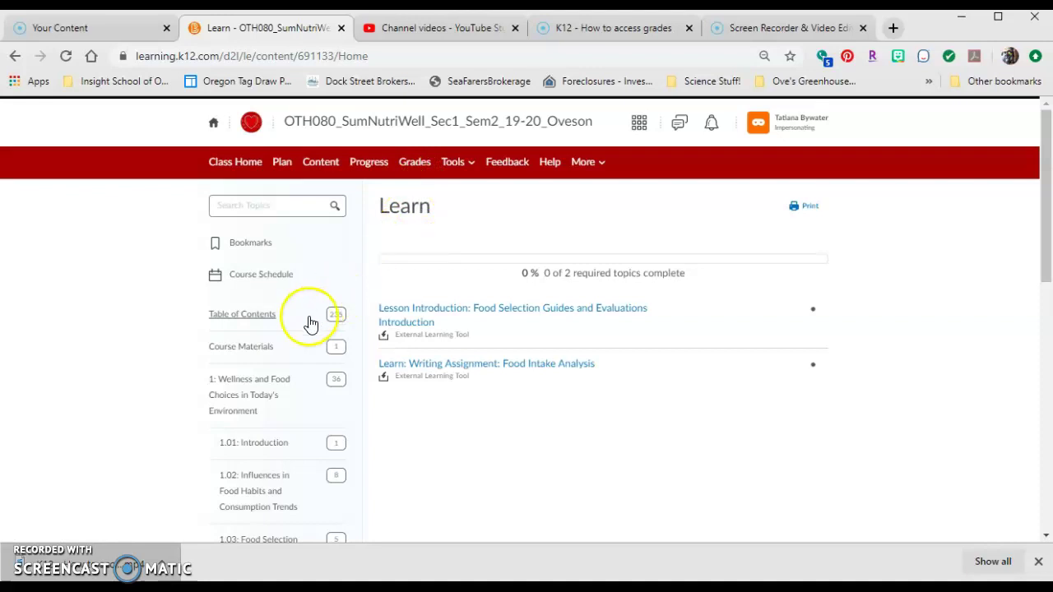
scroll(293, 341, down, 1)
scroll(293, 342, down, 2)
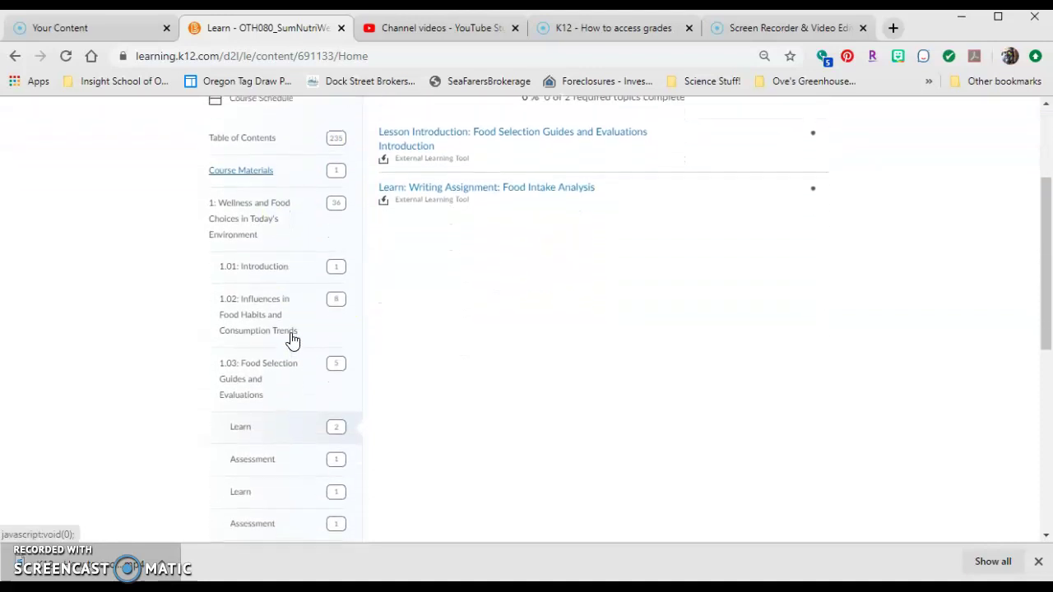
click(249, 372)
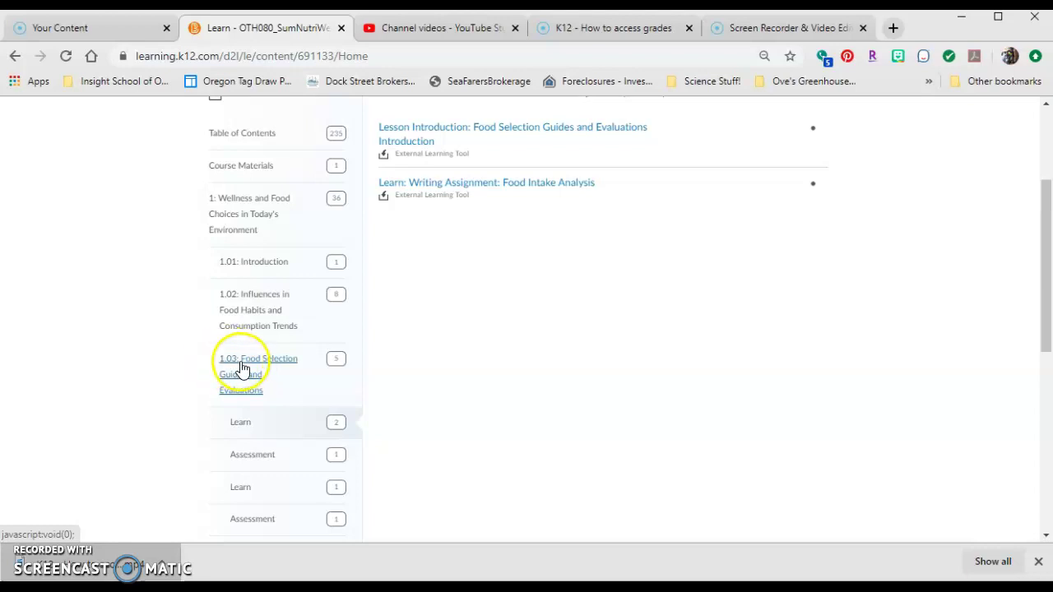
click(257, 371)
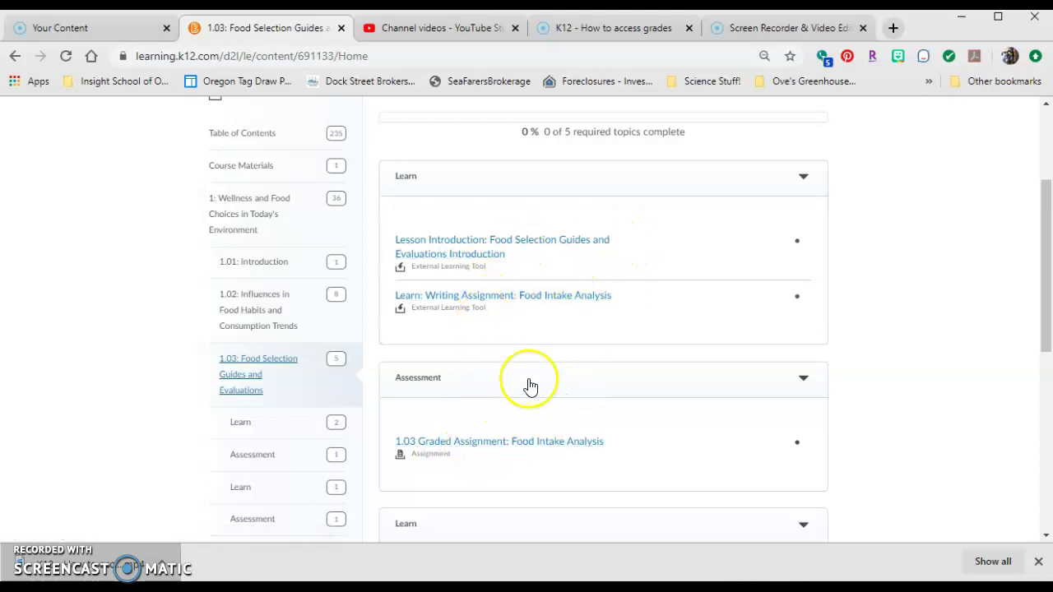
Step: Open the Tracker spreadsheet from the Writing Assignment: Food Intake Analysis page in Excel and enable editing
click(489, 301)
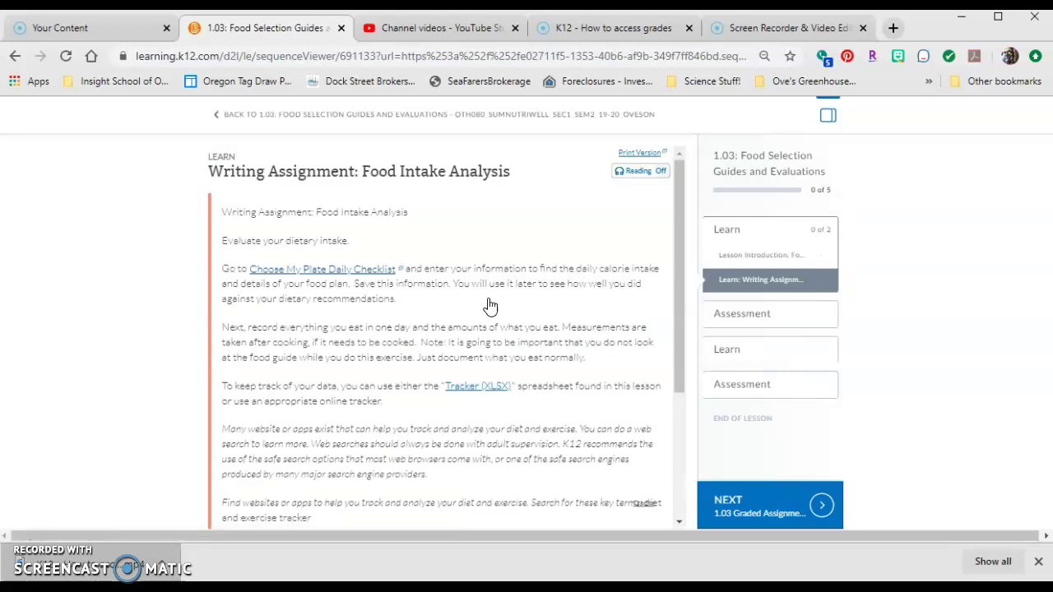
click(473, 396)
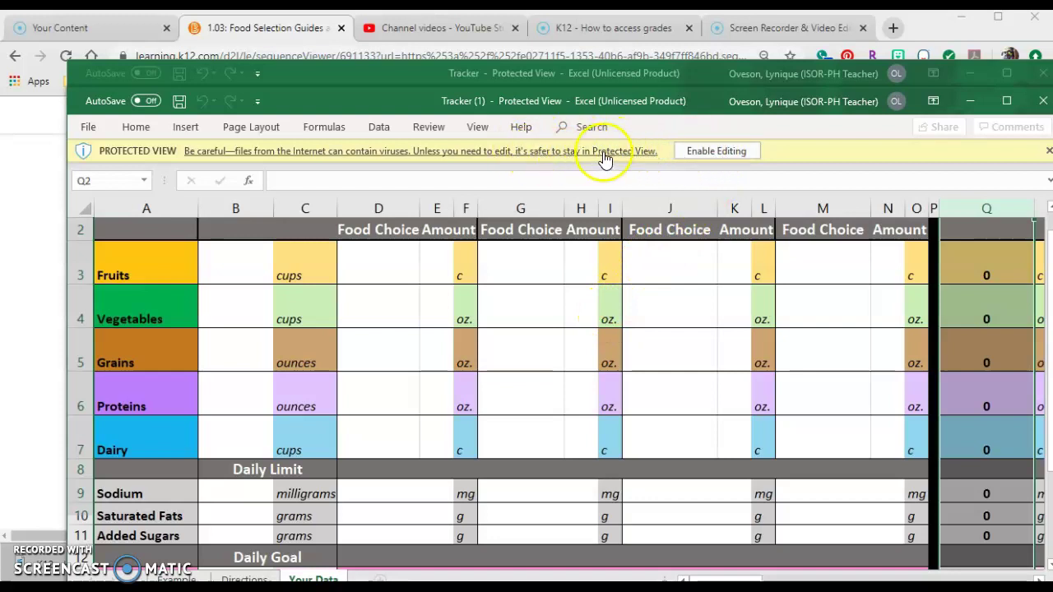
click(736, 151)
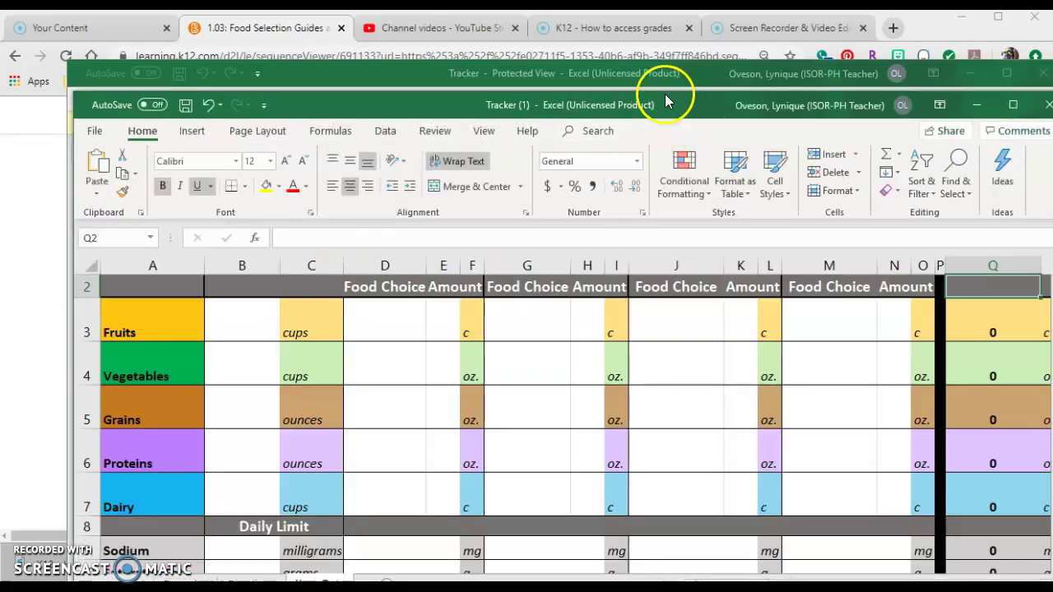
drag(674, 100, 650, 67)
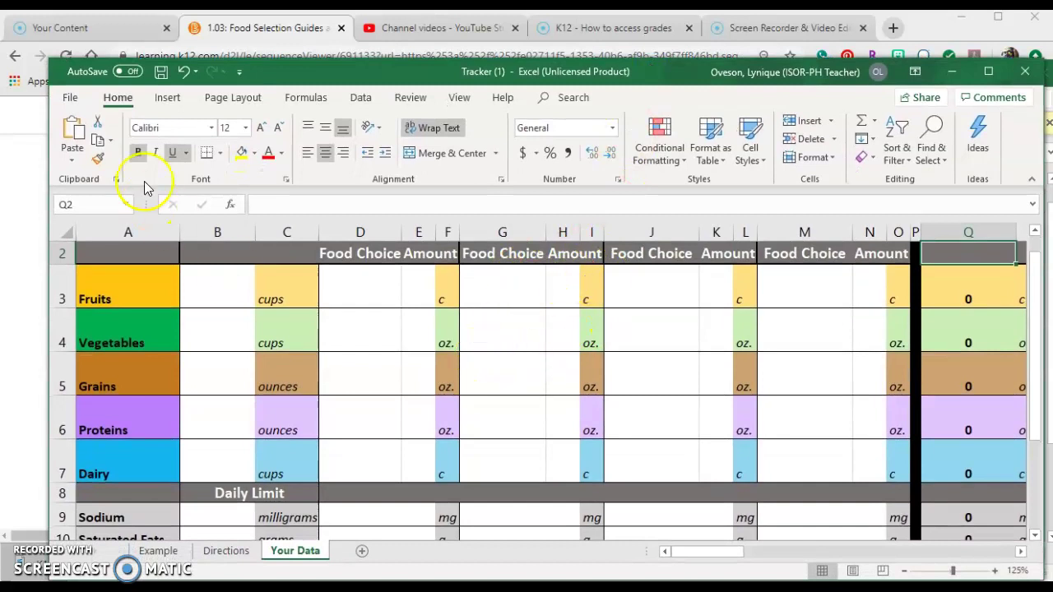
Step: Save the tracker workbook as a copy in Downloads, putting the owner's name and "Food" before "Tracker (1)" in the file name
click(71, 97)
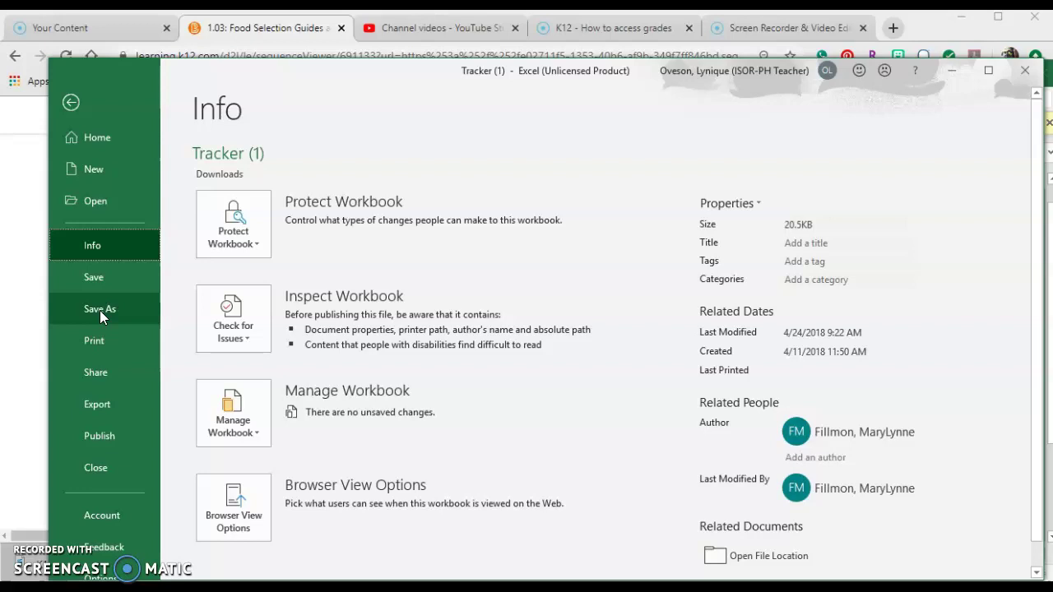
click(100, 310)
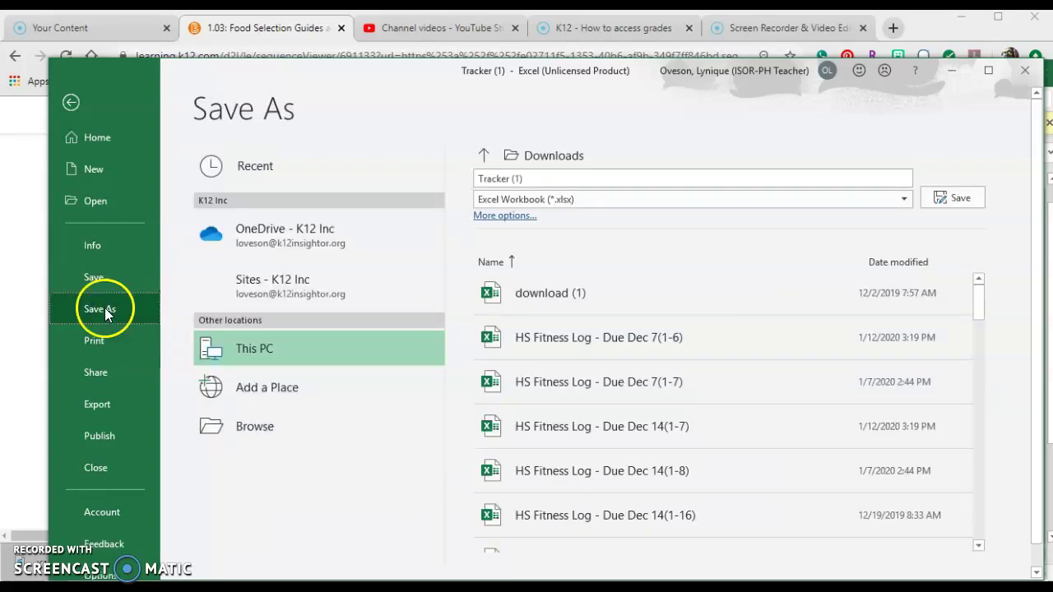
click(478, 180)
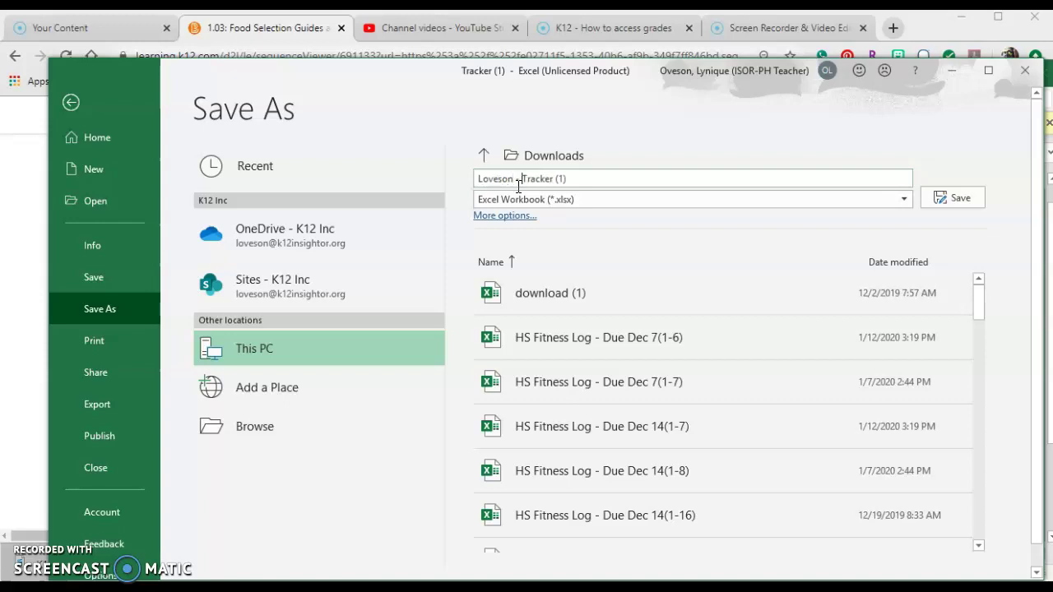
text(Loveson)
key(BackSpace)
click(968, 200)
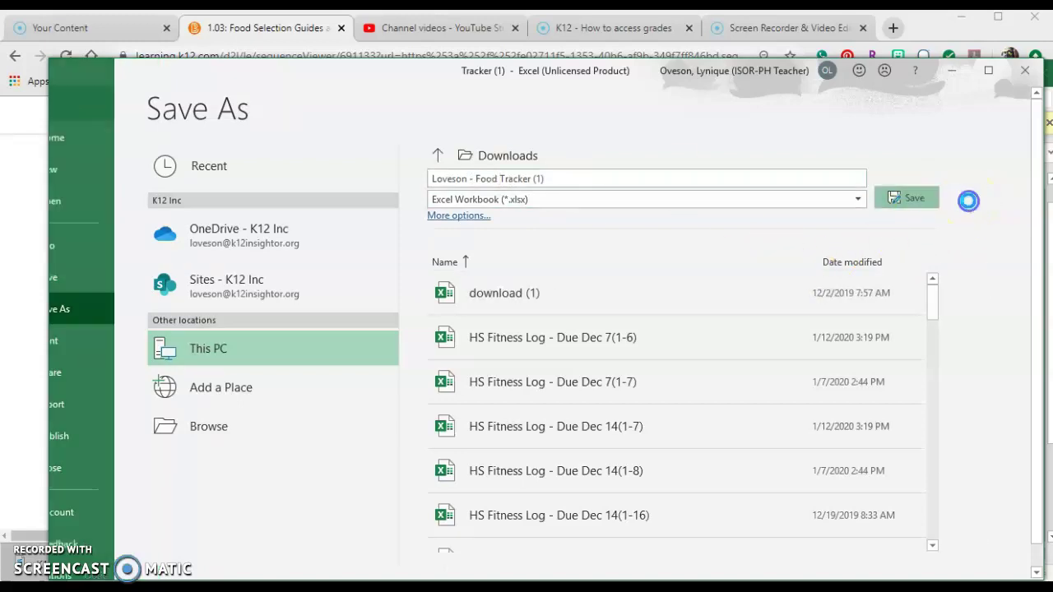
Step: Return to the lesson in the browser, advance to 1.03 Graded Assignment: Food Intake Analysis and dismiss the unfinished-activity notice
click(270, 29)
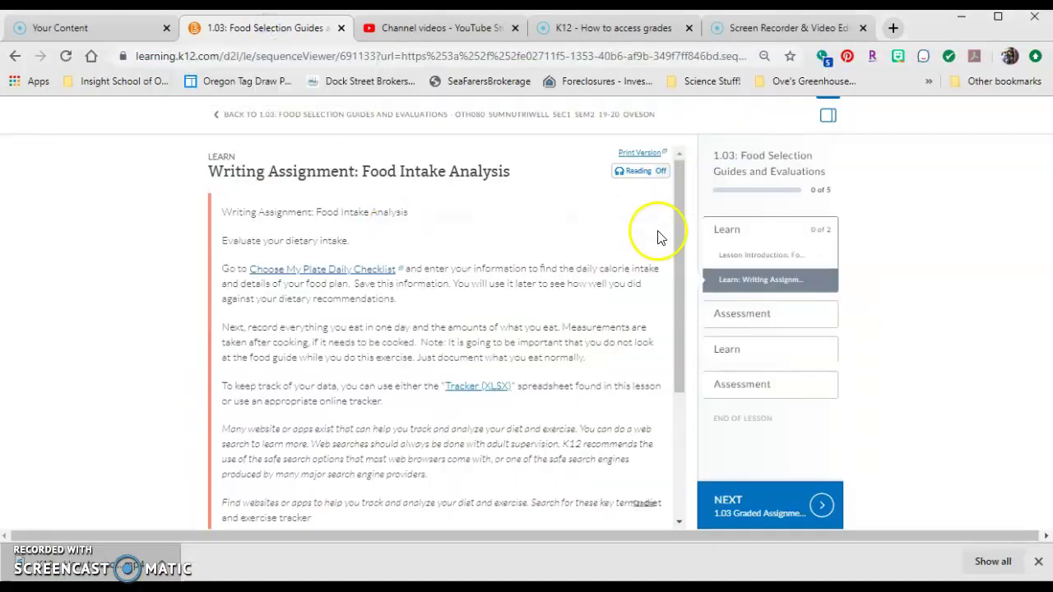
scroll(629, 278, down, 1)
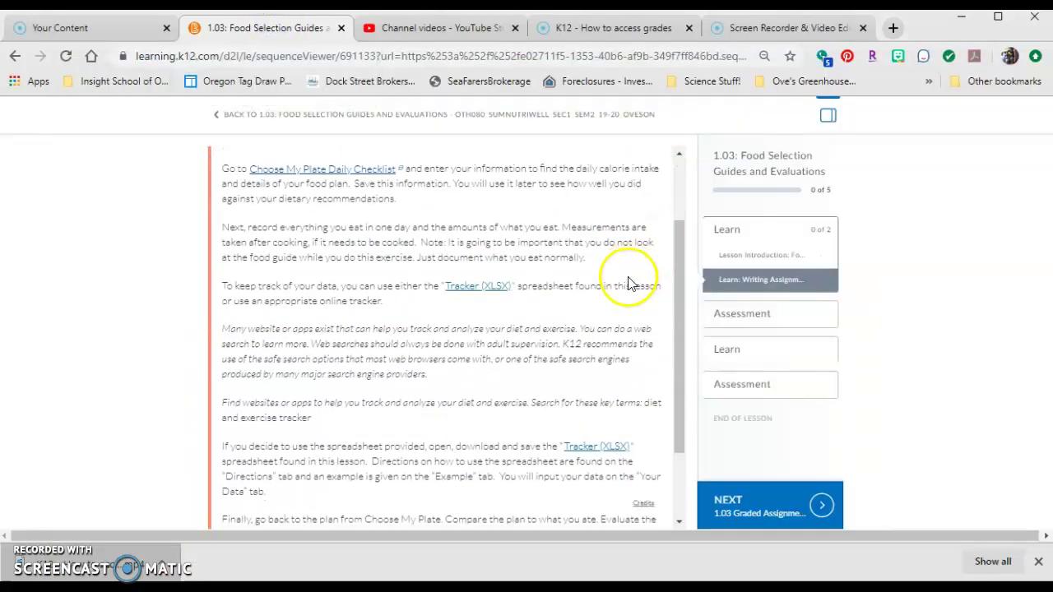
click(822, 510)
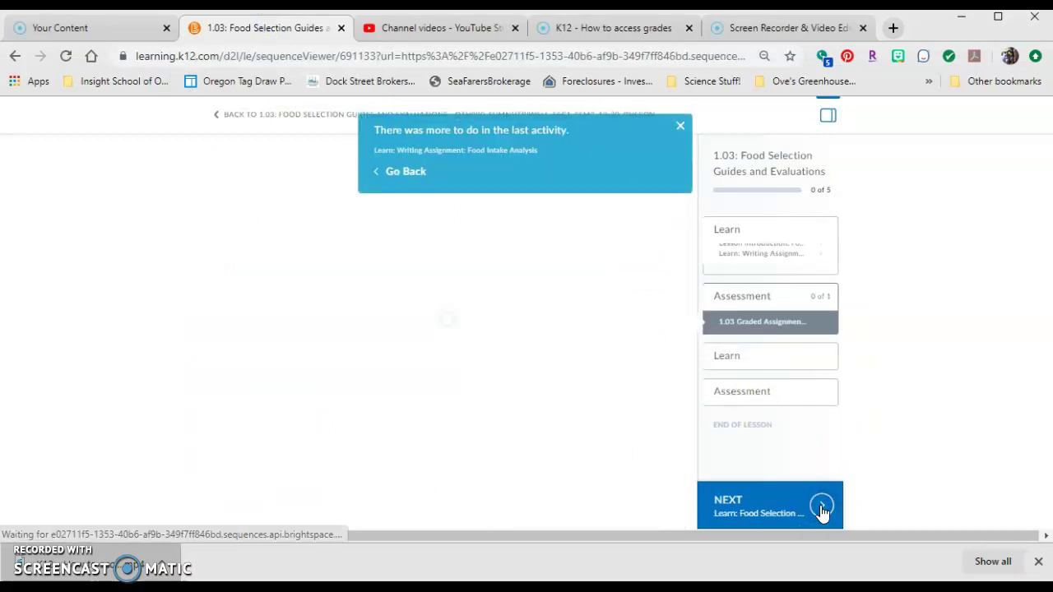
click(680, 126)
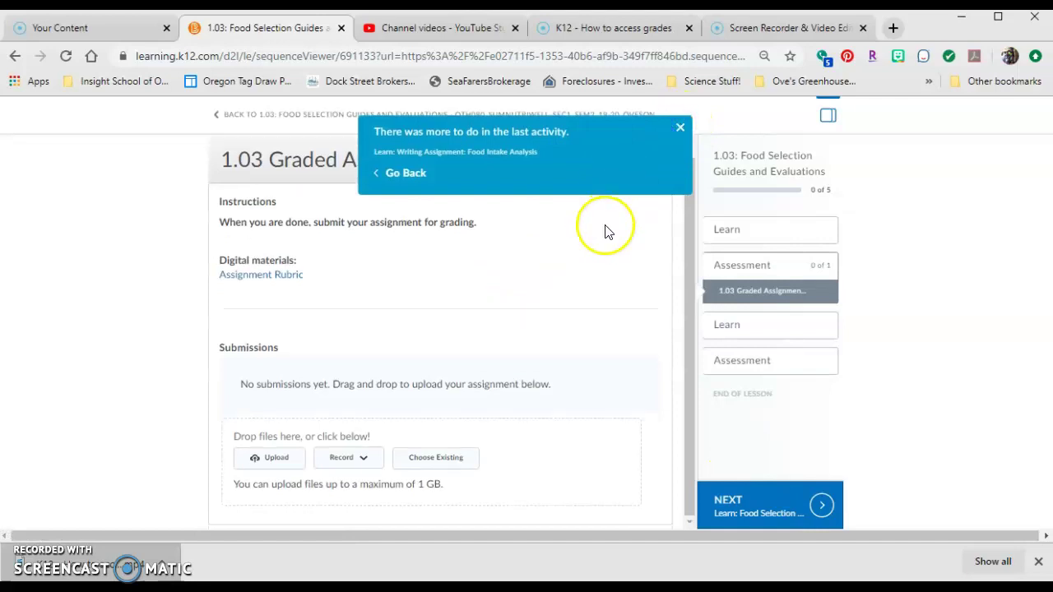
Step: Try selecting the saved Food Tracker (1).xlsx workbook as the graded assignment's upload, and cancel the file selection
click(265, 462)
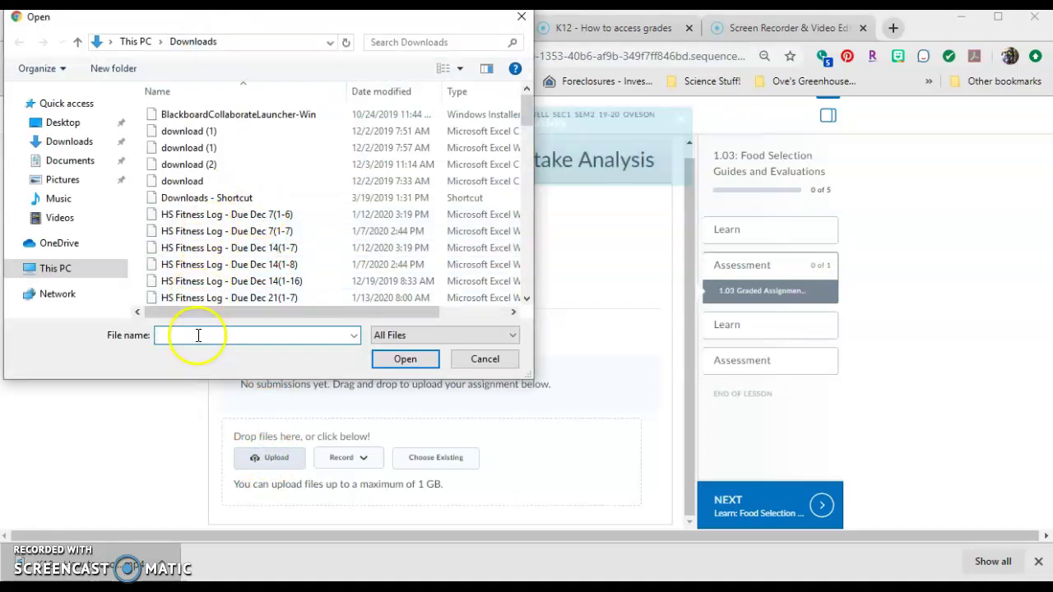
text(loveson)
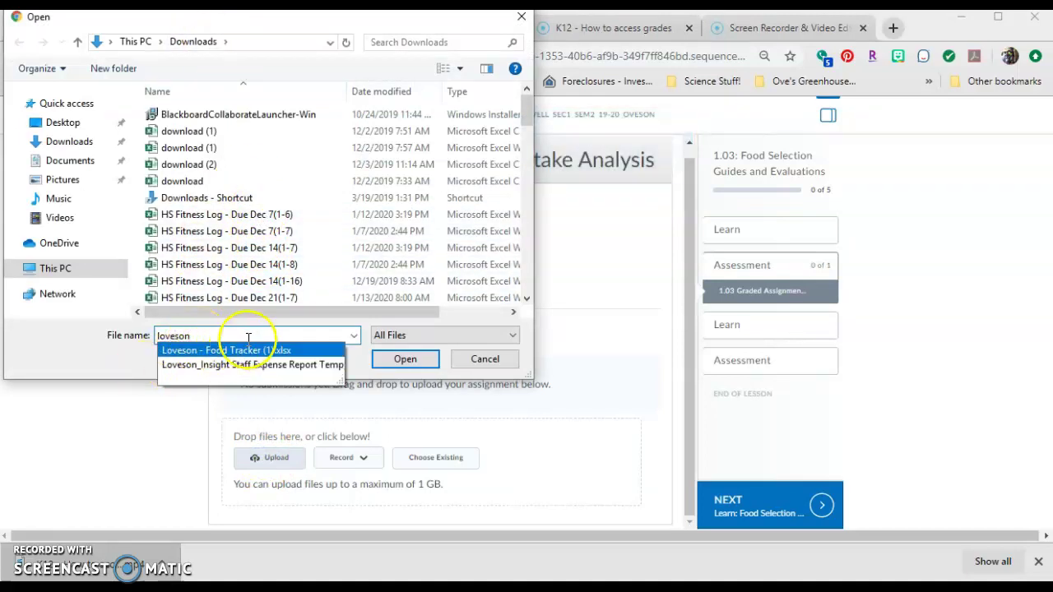
click(246, 354)
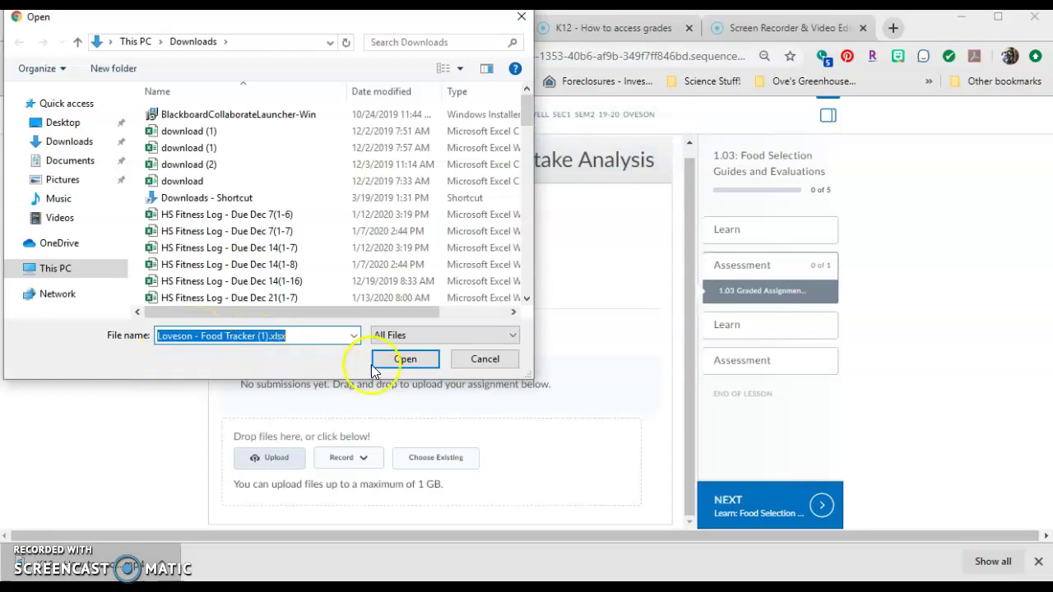
click(403, 366)
click(484, 359)
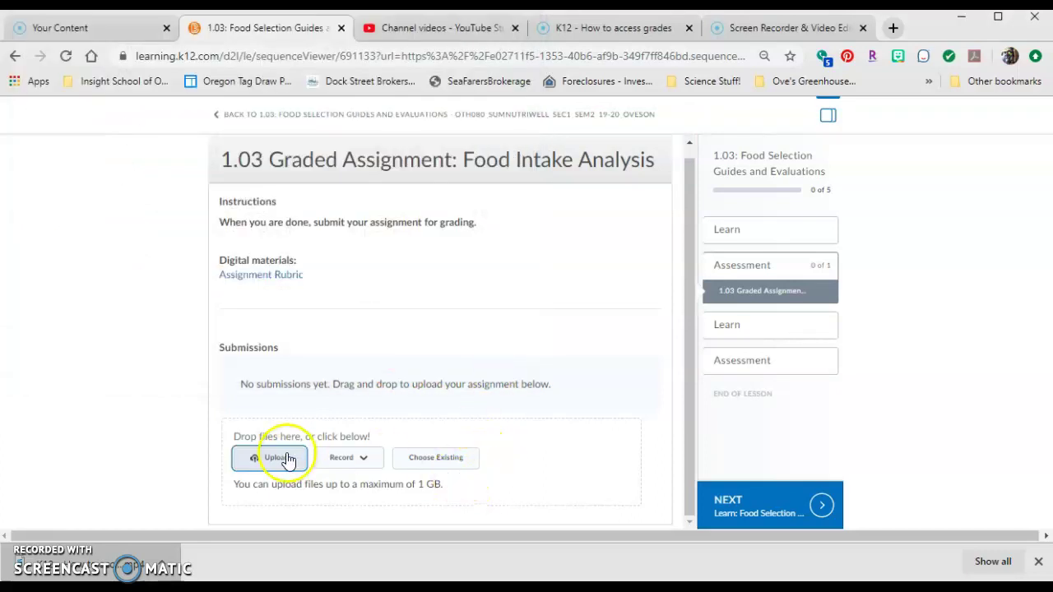
Step: Leave the lesson viewer and open 1.03 Graded Assignment: Food Intake Analysis from the class's Assignments list
scroll(527, 455, up, 1)
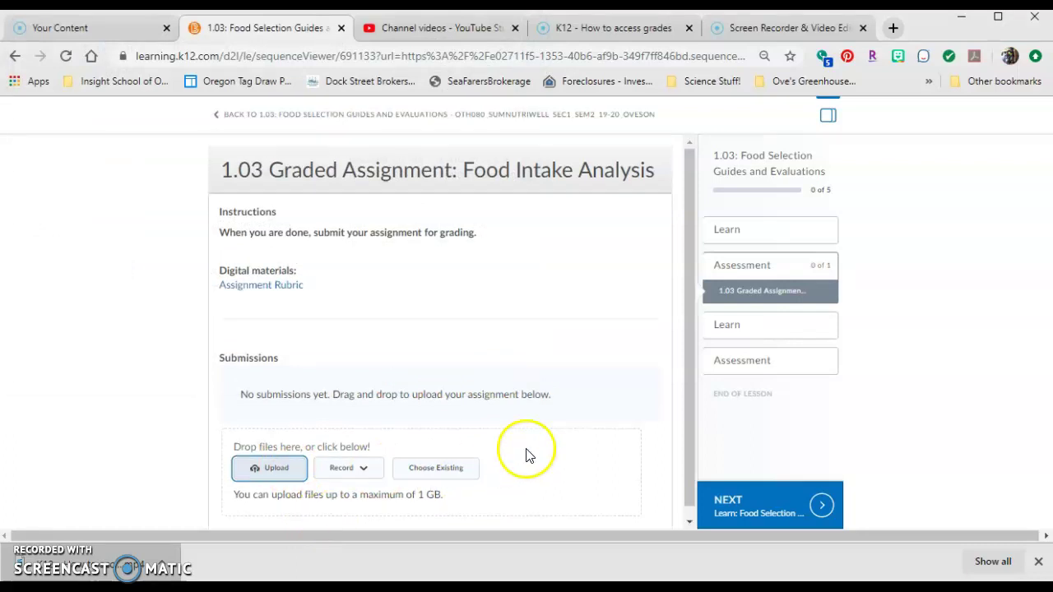
click(217, 115)
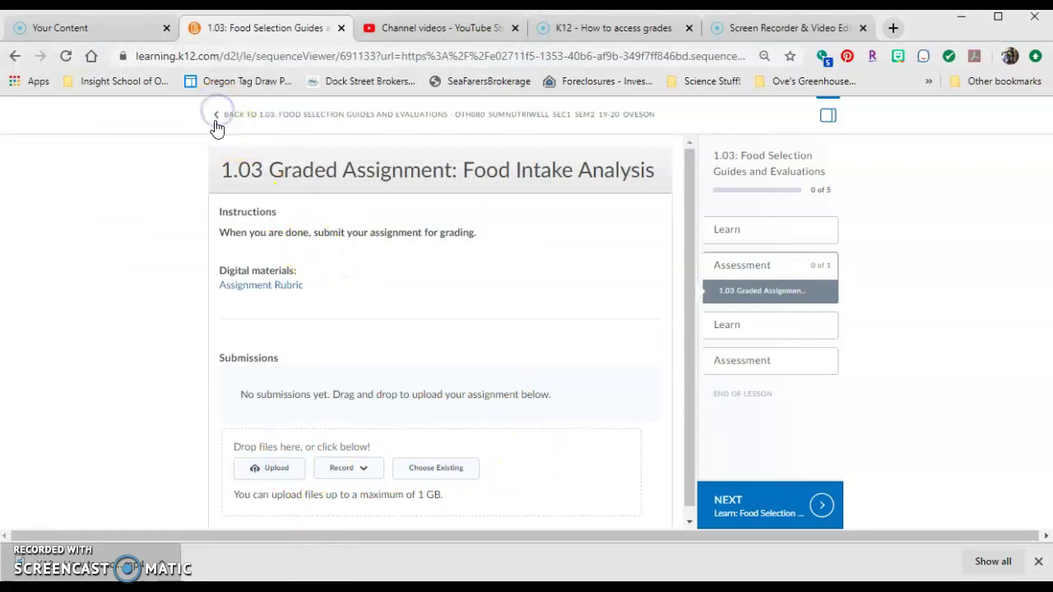
click(218, 117)
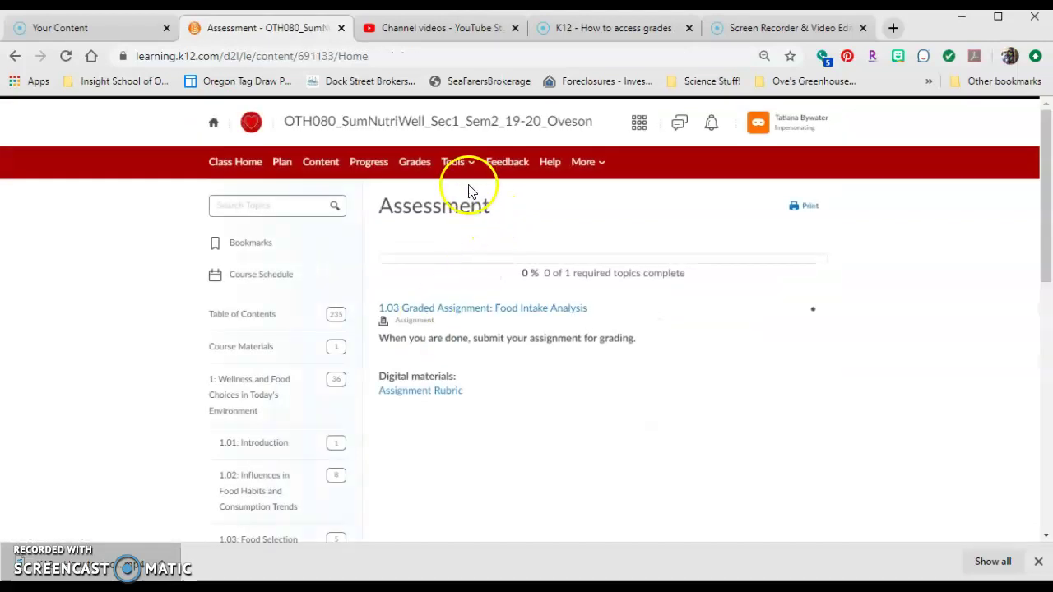
click(455, 161)
click(452, 200)
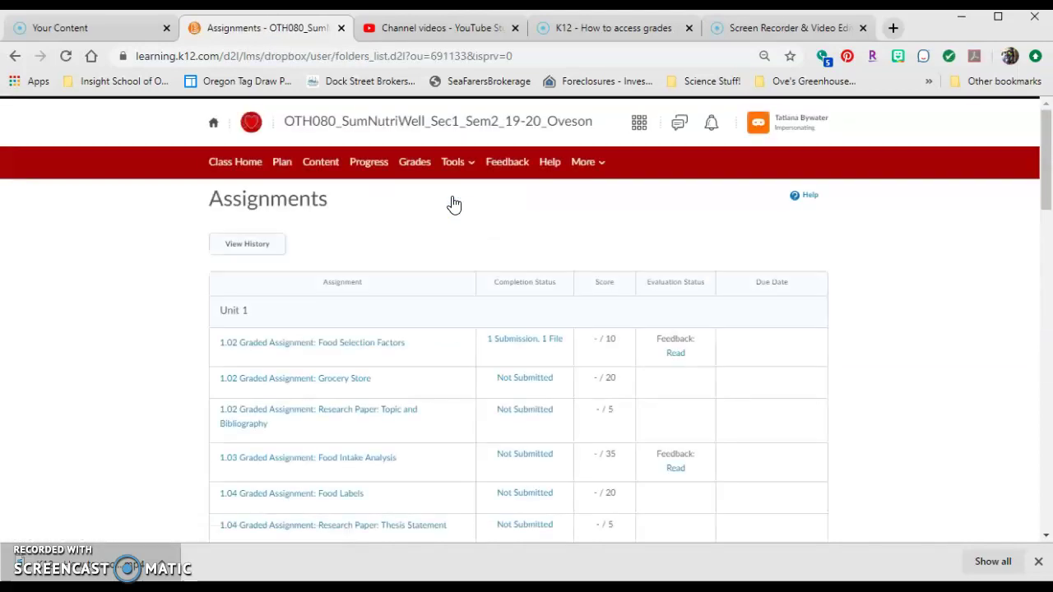
scroll(435, 247, down, 2)
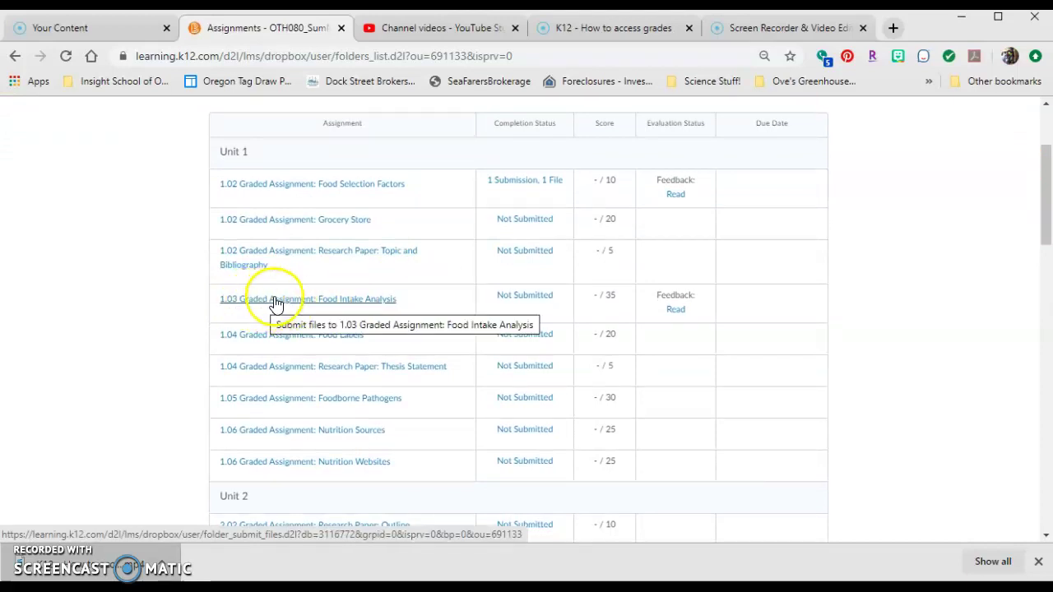
click(276, 301)
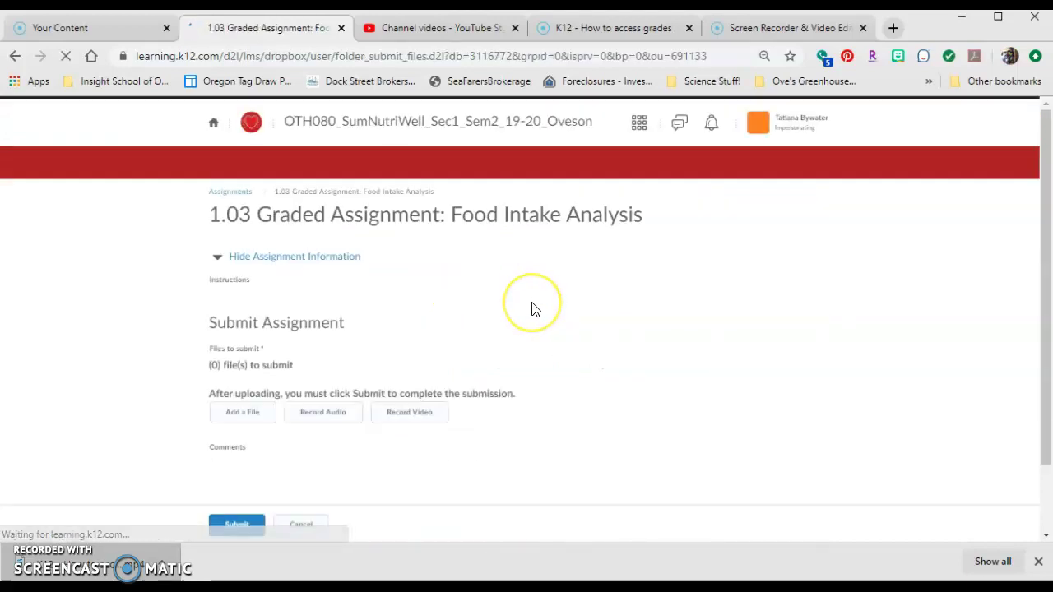
Step: Start adding a submission file from My Computer to the Food Intake Analysis assignment, and cancel without uploading
scroll(404, 358, down, 2)
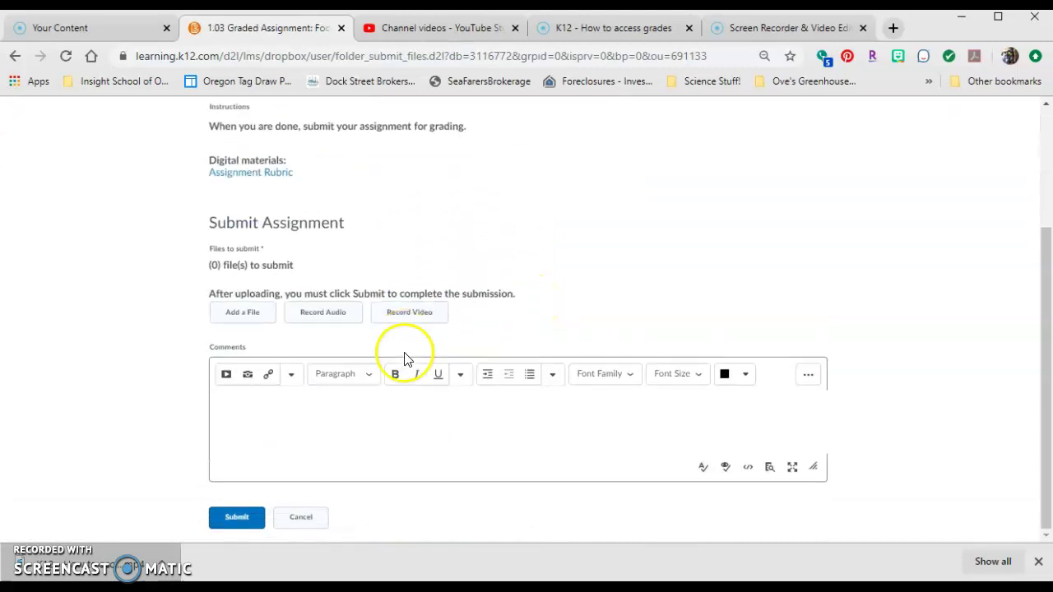
click(260, 318)
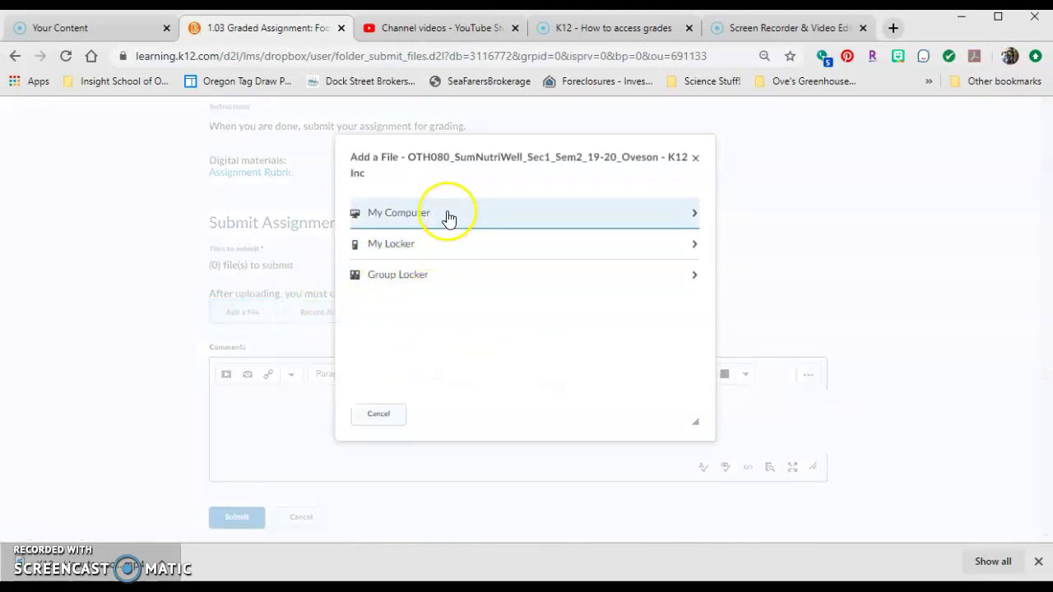
click(447, 214)
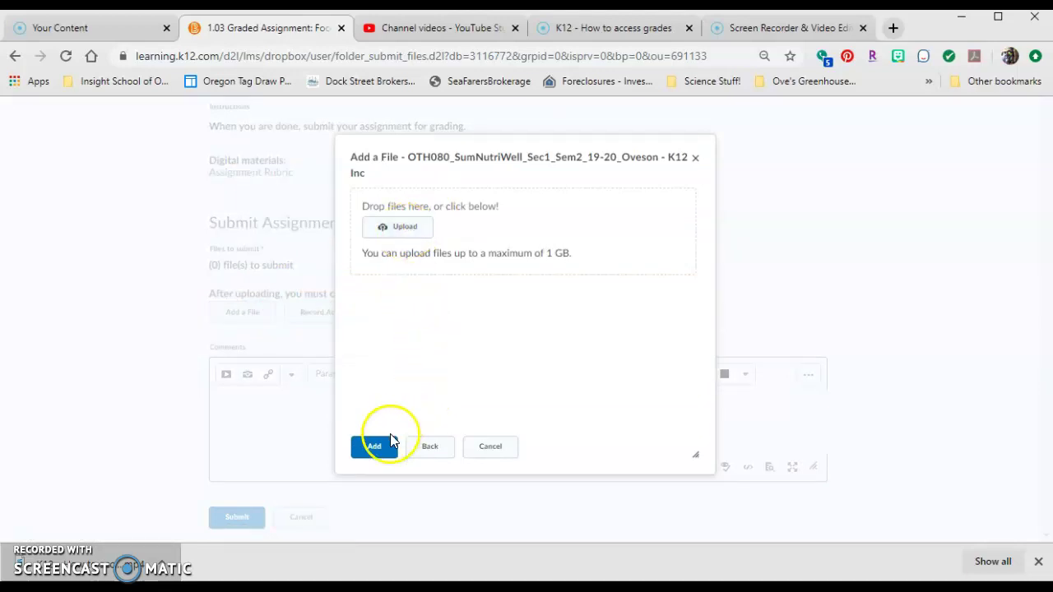
click(490, 447)
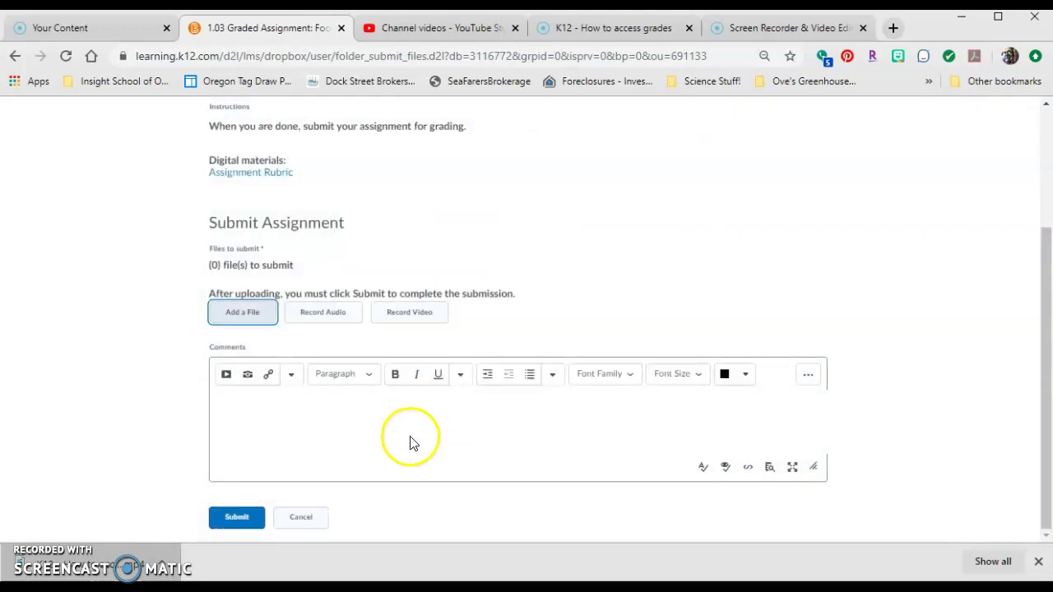
scroll(407, 439, up, 2)
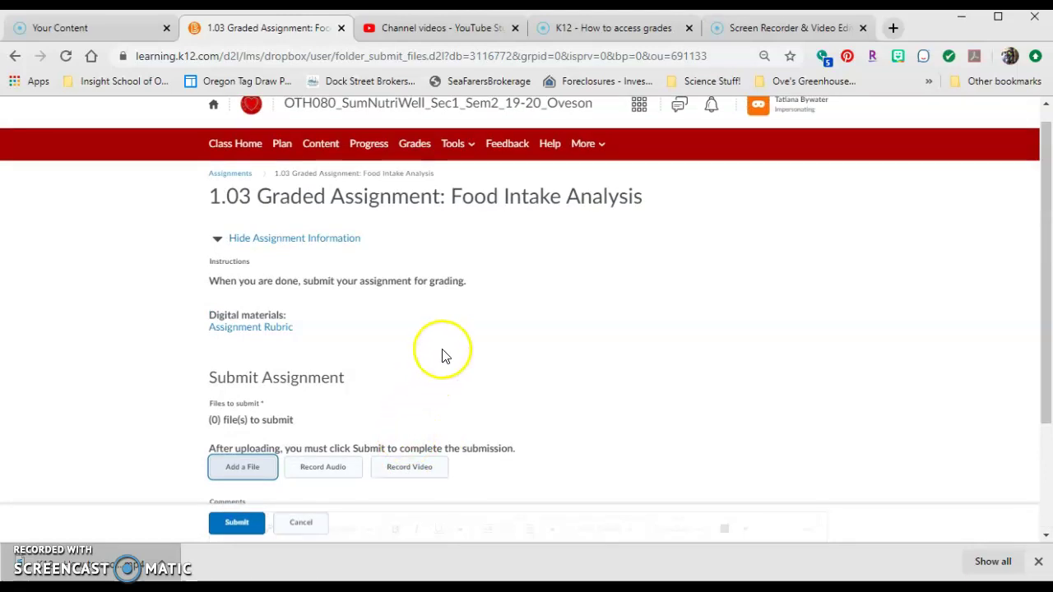
scroll(441, 354, down, 1)
scroll(442, 354, down, 1)
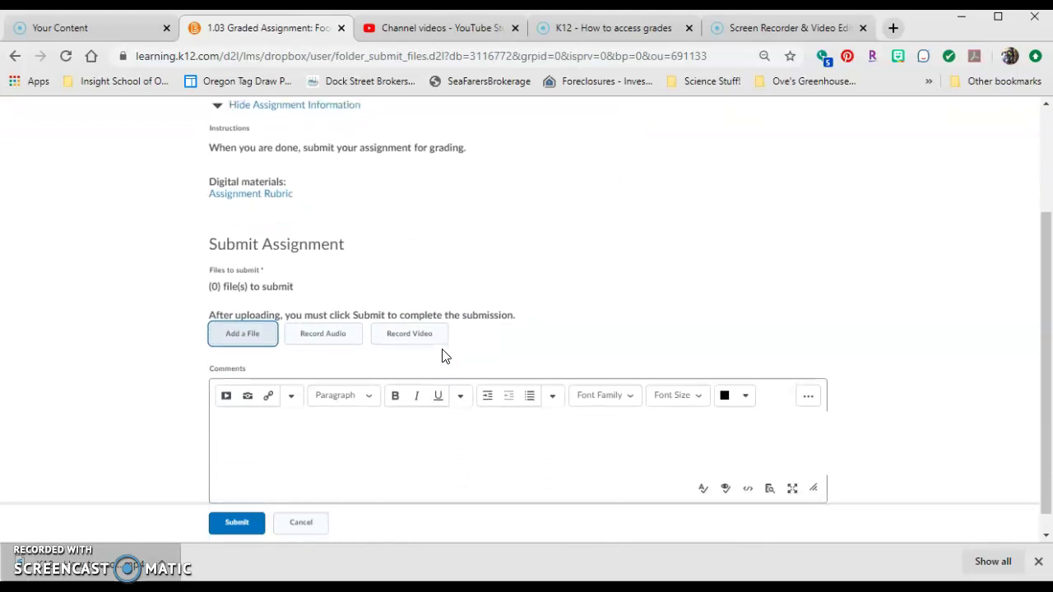